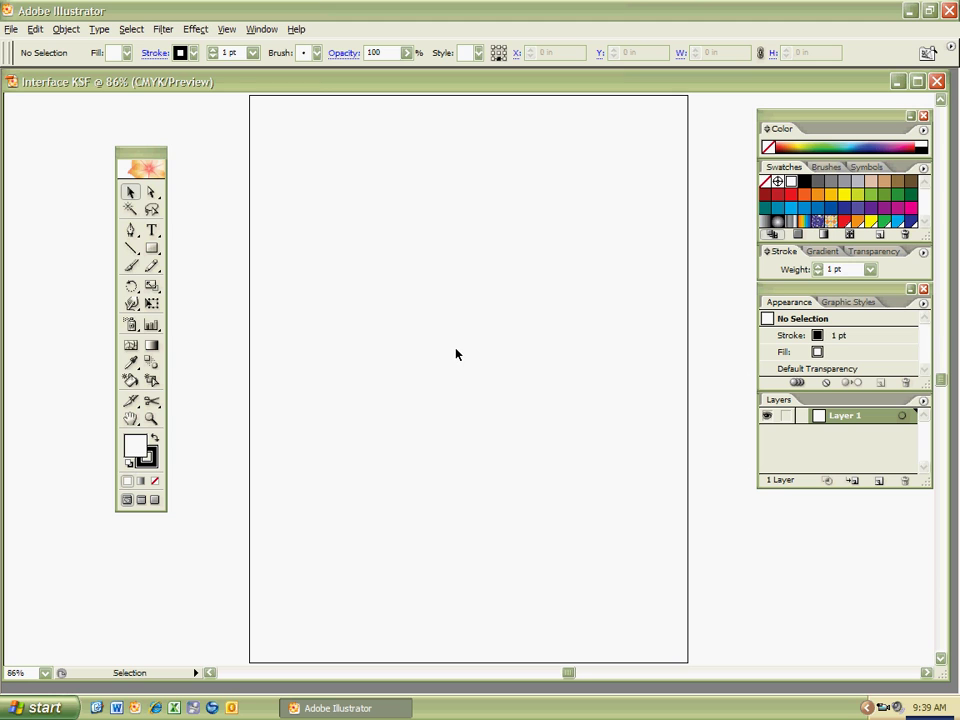
# Zoom the blank page in with the Zoom tool from 86% through 100%, 150%, 300% to 6400%
pyautogui.press('z')
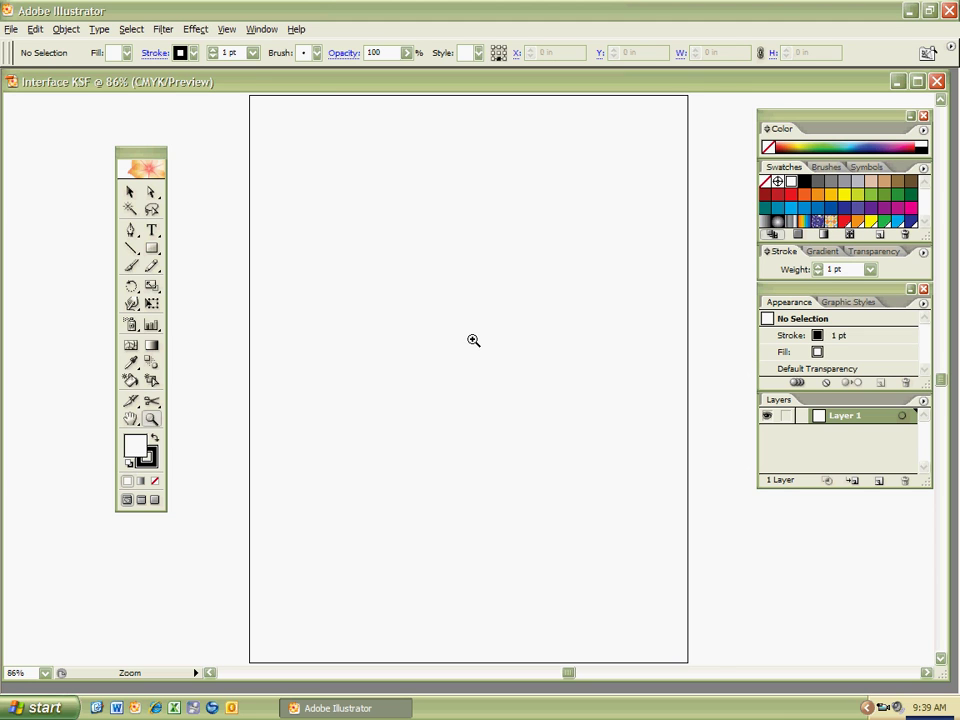
pyautogui.click(473, 342)
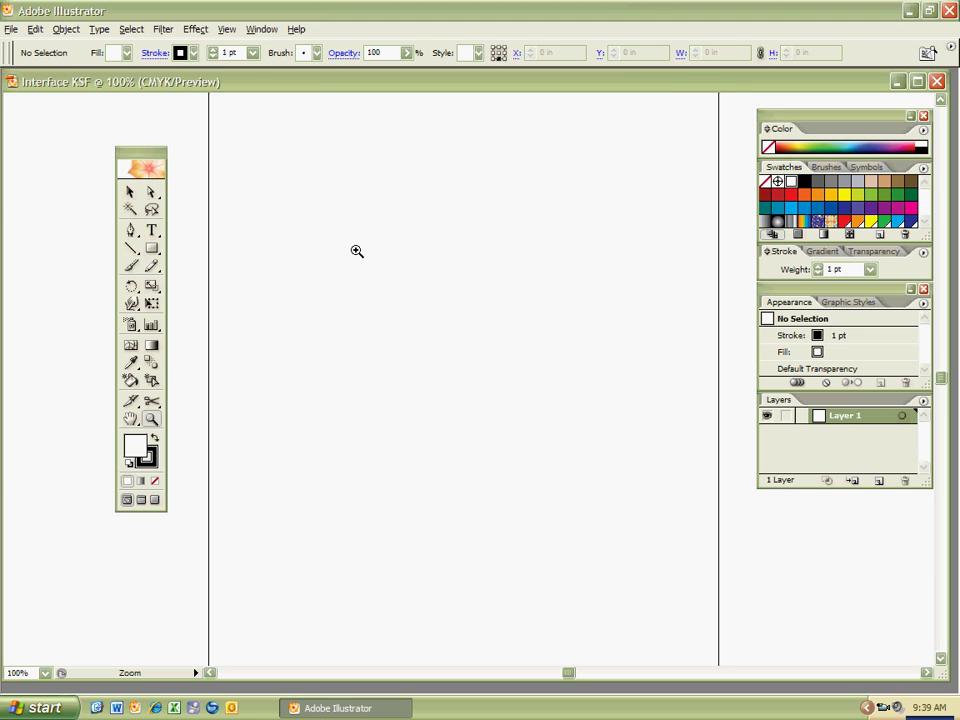
pyautogui.click(450, 339)
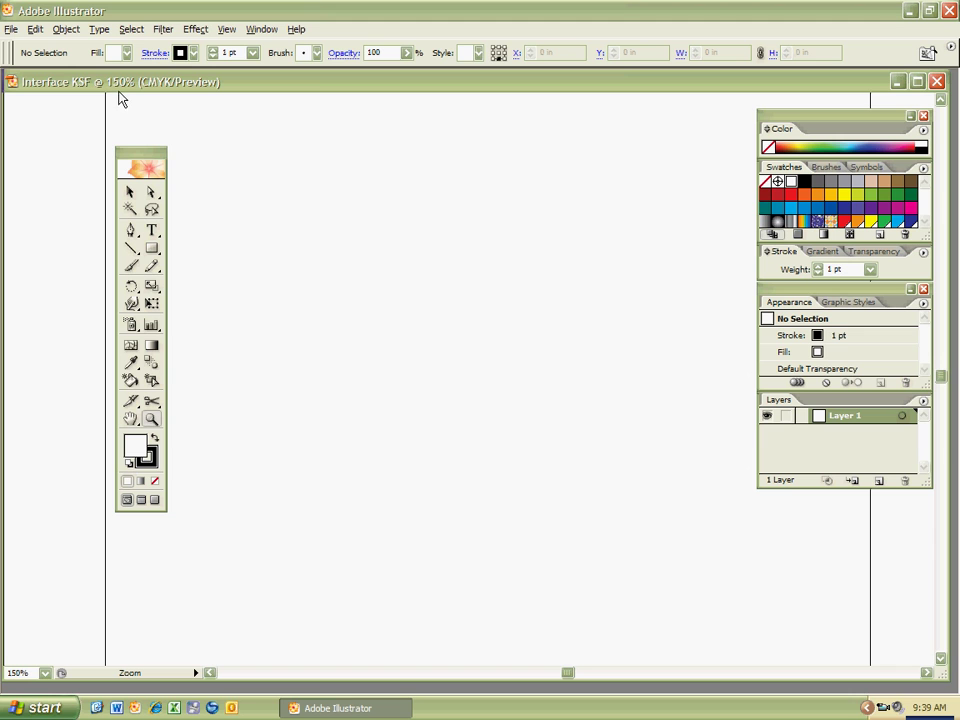
pyautogui.click(444, 378)
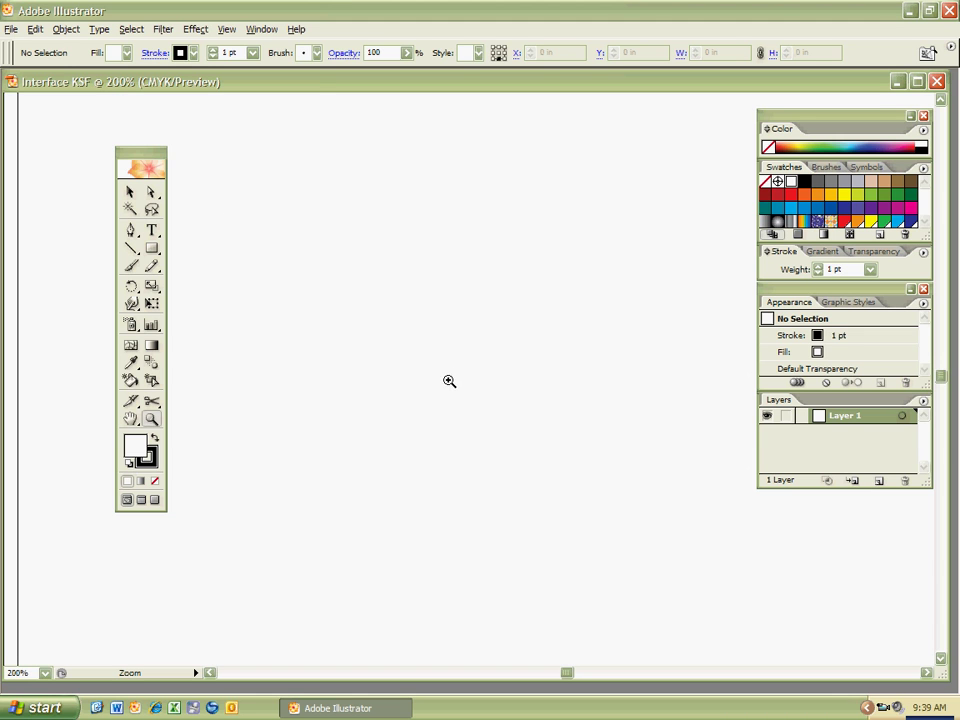
pyautogui.click(460, 381)
pyautogui.click(462, 380)
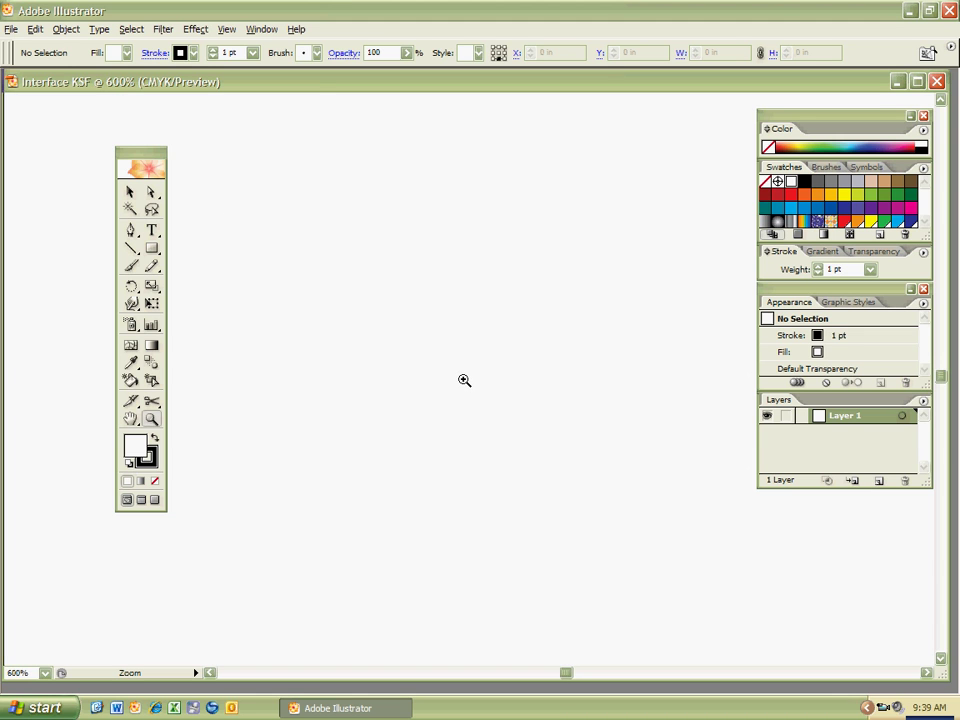
pyautogui.click(463, 379)
pyautogui.click(465, 379)
pyautogui.click(466, 379)
pyautogui.click(466, 379)
pyautogui.click(466, 379)
pyautogui.click(467, 380)
pyautogui.click(467, 380)
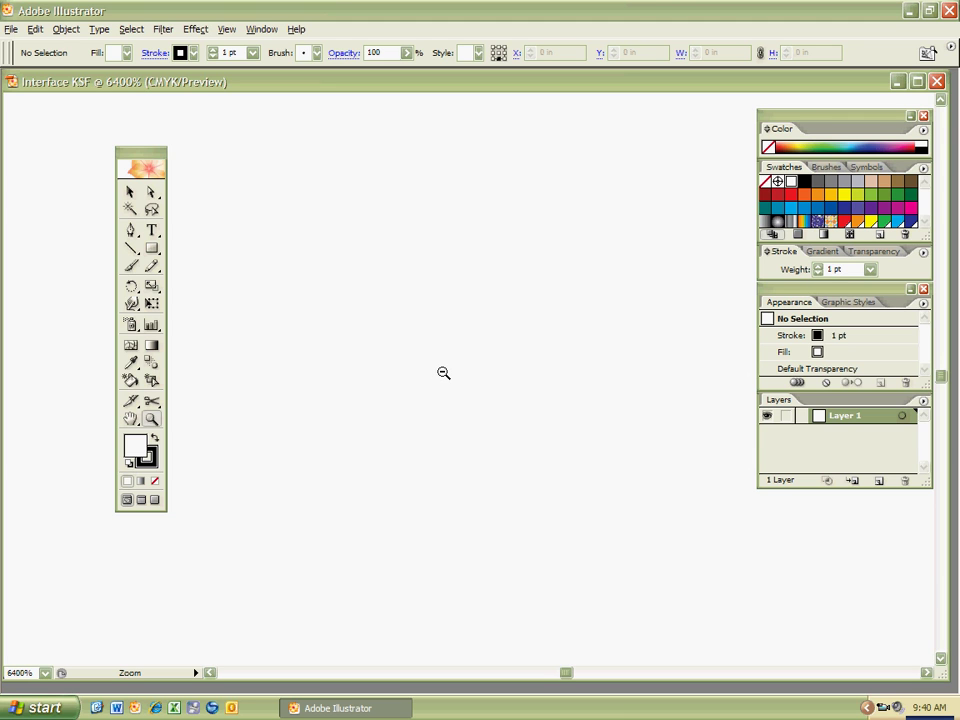
# Zoom out from 6400% through 800% and 400% until the whole page shows
pyautogui.keyDown('alt'); pyautogui.click(447, 376); pyautogui.keyUp('alt')
pyautogui.keyDown('alt'); pyautogui.click(448, 380); pyautogui.keyUp('alt')
pyautogui.keyDown('alt'); pyautogui.click(449, 382); pyautogui.keyUp('alt')
pyautogui.keyDown('alt'); pyautogui.click(449, 383); pyautogui.keyUp('alt')
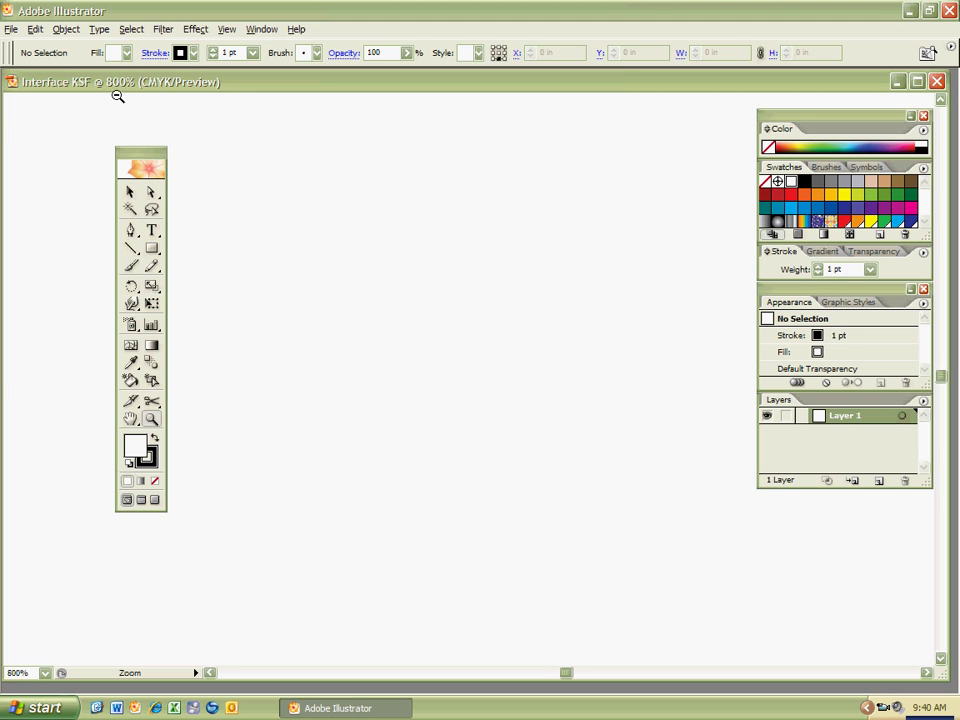
pyautogui.keyDown('alt'); pyautogui.click(422, 368); pyautogui.keyUp('alt')
pyautogui.keyDown('alt'); pyautogui.click(424, 371); pyautogui.keyUp('alt')
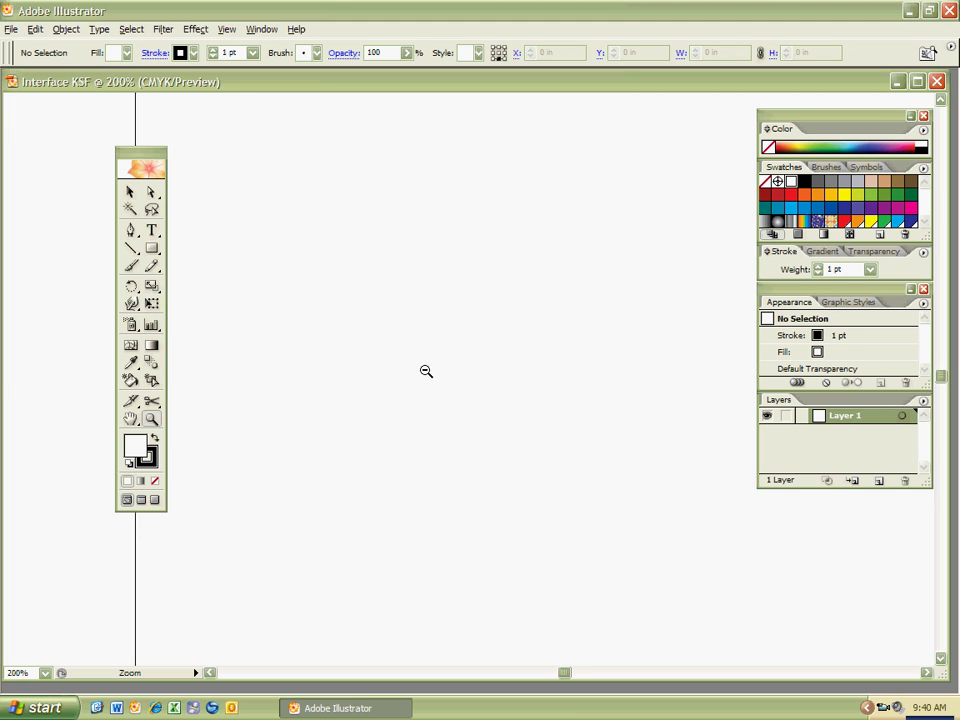
pyautogui.keyDown('alt'); pyautogui.click(429, 373); pyautogui.keyUp('alt')
pyautogui.keyDown('alt'); pyautogui.click(467, 388); pyautogui.keyUp('alt')
pyautogui.keyDown('alt'); pyautogui.click(525, 411); pyautogui.keyUp('alt')
# Shrink the page view below 50%, past 8.33%, down to the smallest 3.13%
pyautogui.keyDown('alt'); pyautogui.click(527, 410); pyautogui.keyUp('alt')
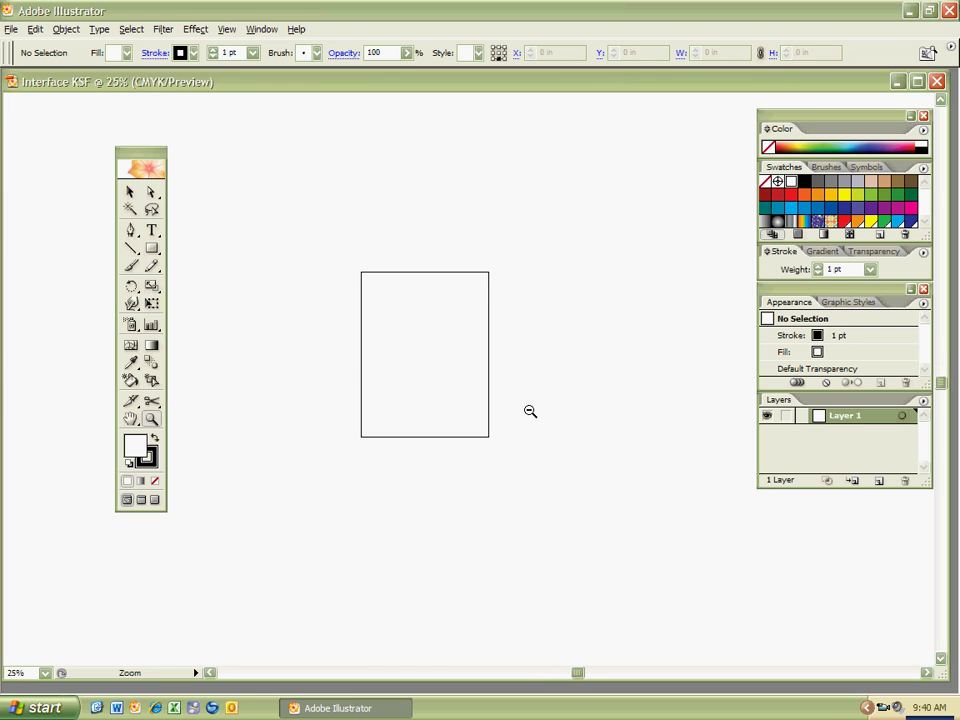
pyautogui.keyDown('alt'); pyautogui.click(461, 386); pyautogui.keyUp('alt')
pyautogui.keyDown('alt'); pyautogui.click(441, 386); pyautogui.keyUp('alt')
pyautogui.keyDown('alt'); pyautogui.click(480, 385); pyautogui.keyUp('alt')
pyautogui.keyDown('alt'); pyautogui.click(478, 384); pyautogui.keyUp('alt')
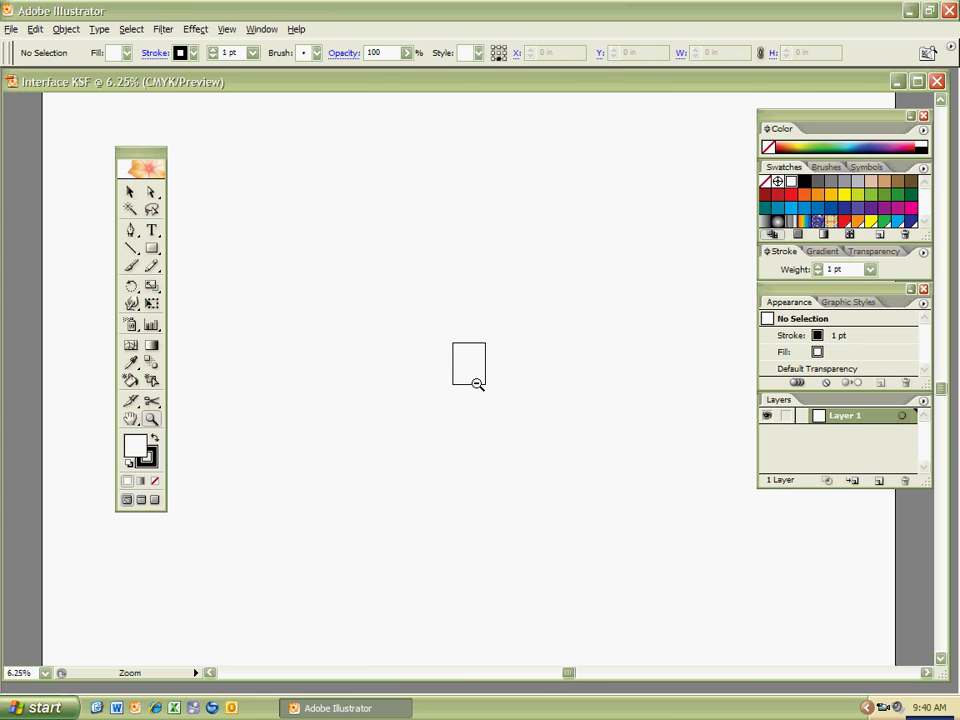
pyautogui.keyDown('alt'); pyautogui.click(472, 382); pyautogui.keyUp('alt')
pyautogui.keyDown('alt'); pyautogui.click(469, 381); pyautogui.keyUp('alt')
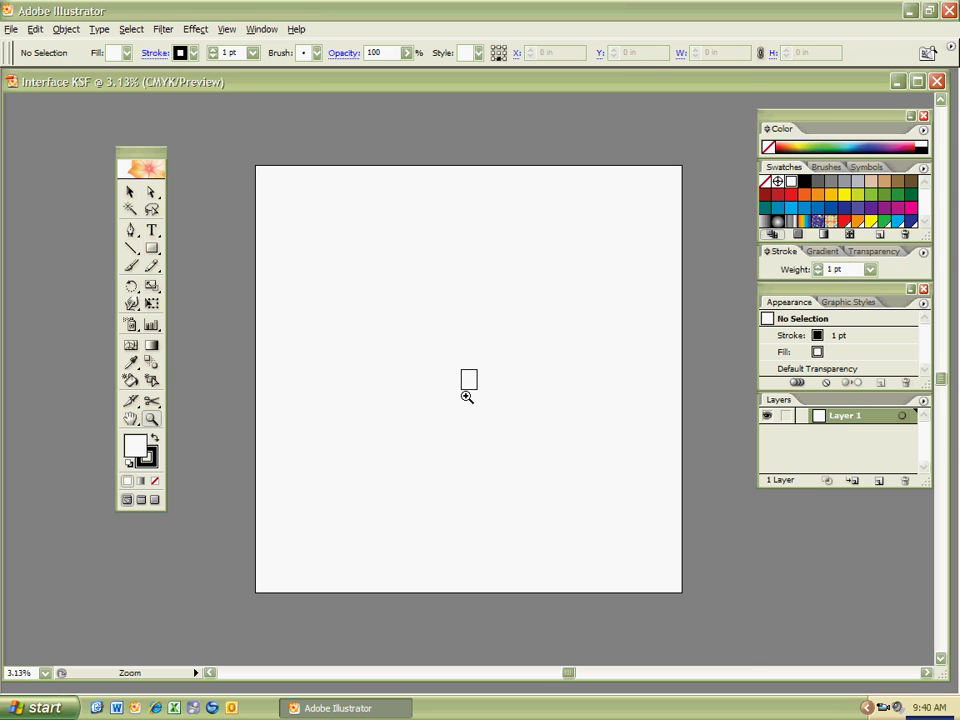
# Zoom back in around the tiny page, then zoom out again to 3.13%
pyautogui.click(467, 397)
pyautogui.click(467, 397)
pyautogui.click(467, 397)
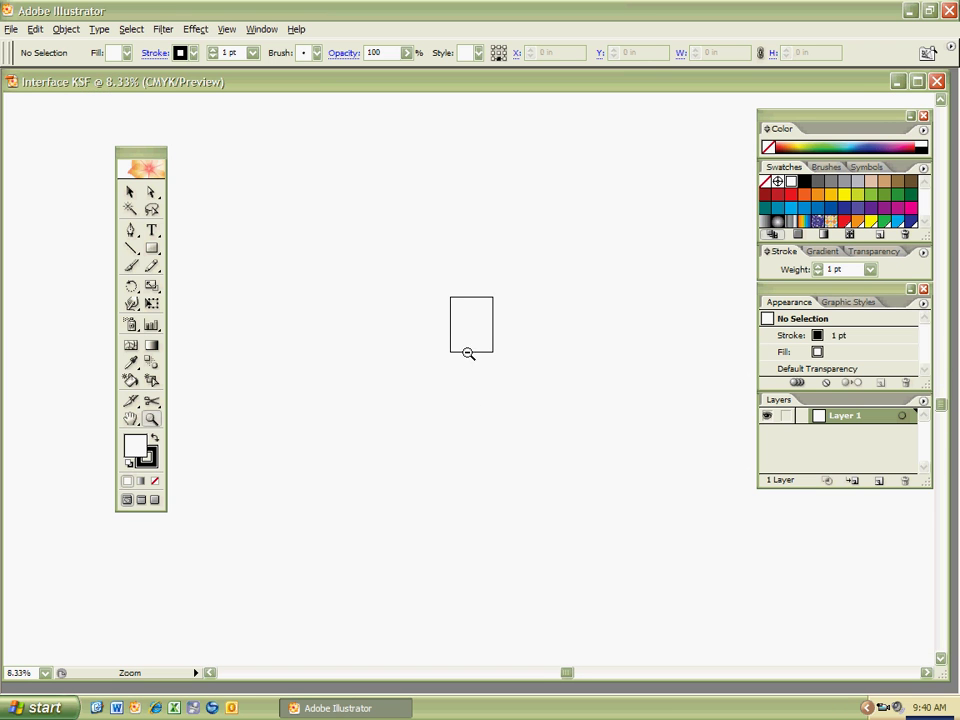
pyautogui.keyDown('alt'); pyautogui.click(467, 353); pyautogui.keyUp('alt')
pyautogui.keyDown('alt'); pyautogui.click(467, 355); pyautogui.keyUp('alt')
pyautogui.keyDown('alt'); pyautogui.click(468, 365); pyautogui.keyUp('alt')
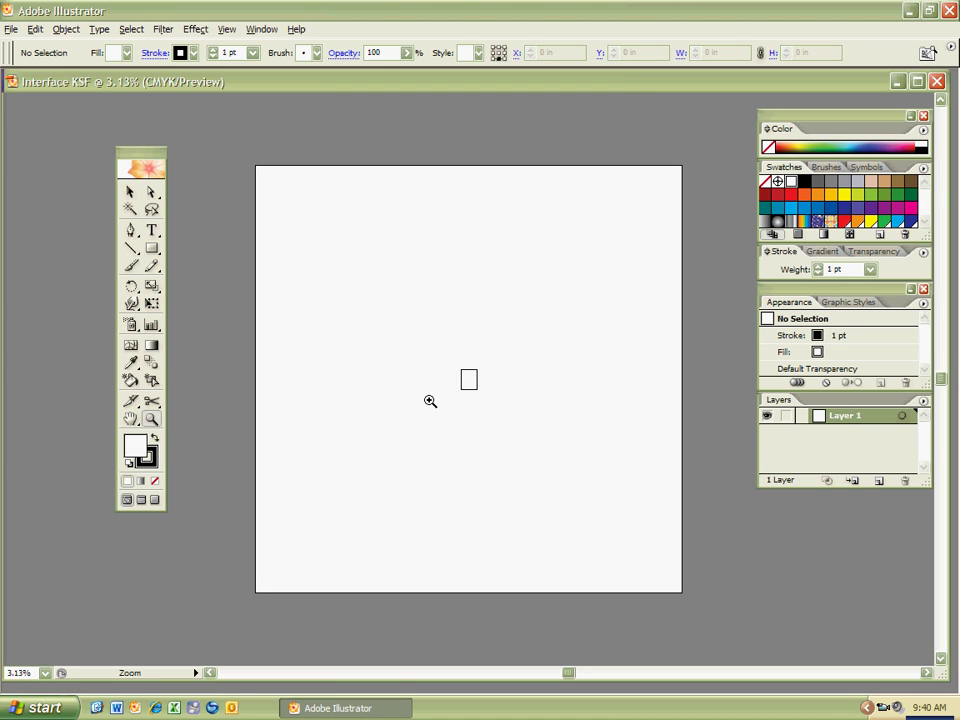
# View the page at actual size 100% with Ctrl+1, then fit it in the window with Ctrl+0
pyautogui.press('ctrl')
pyautogui.hotkey('ctrl', '1')
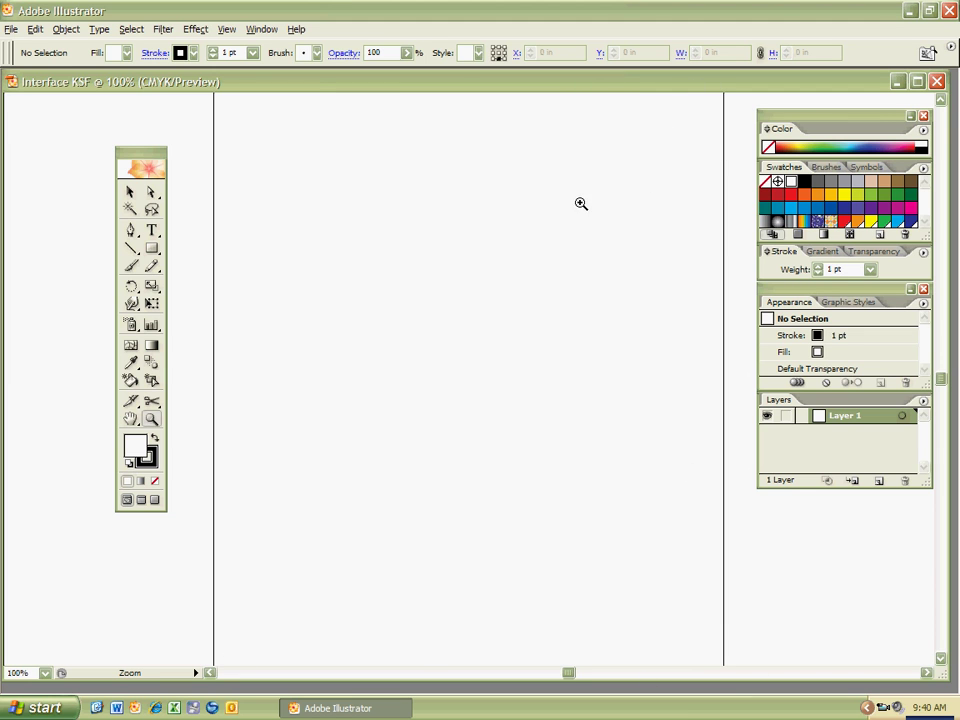
pyautogui.press('ctrl')
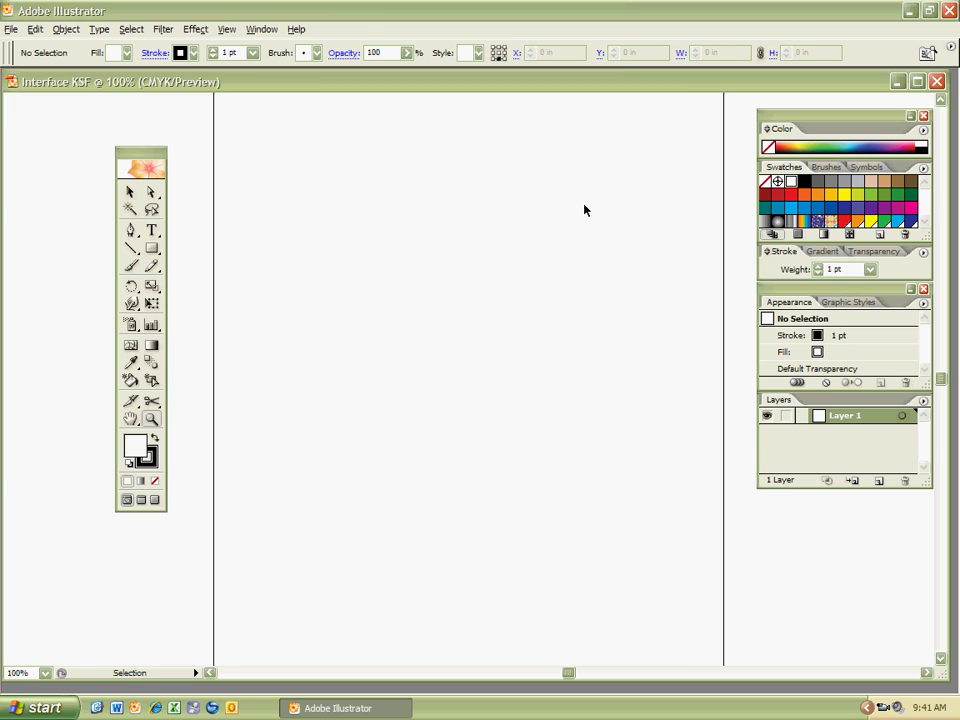
pyautogui.hotkey('ctrl', '0')
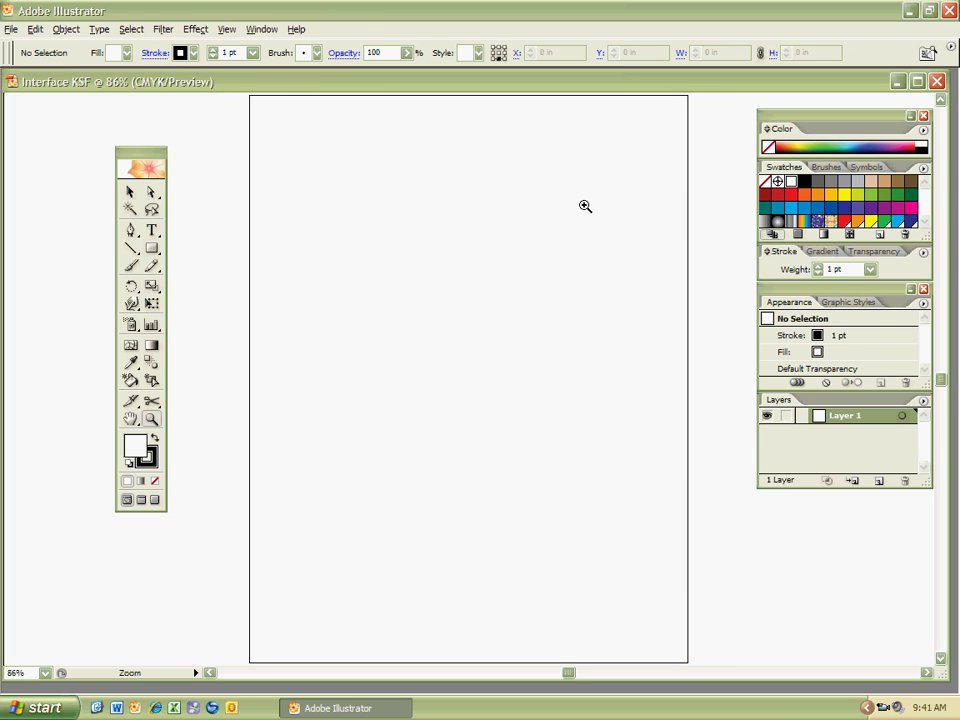
pyautogui.press('ctrl')
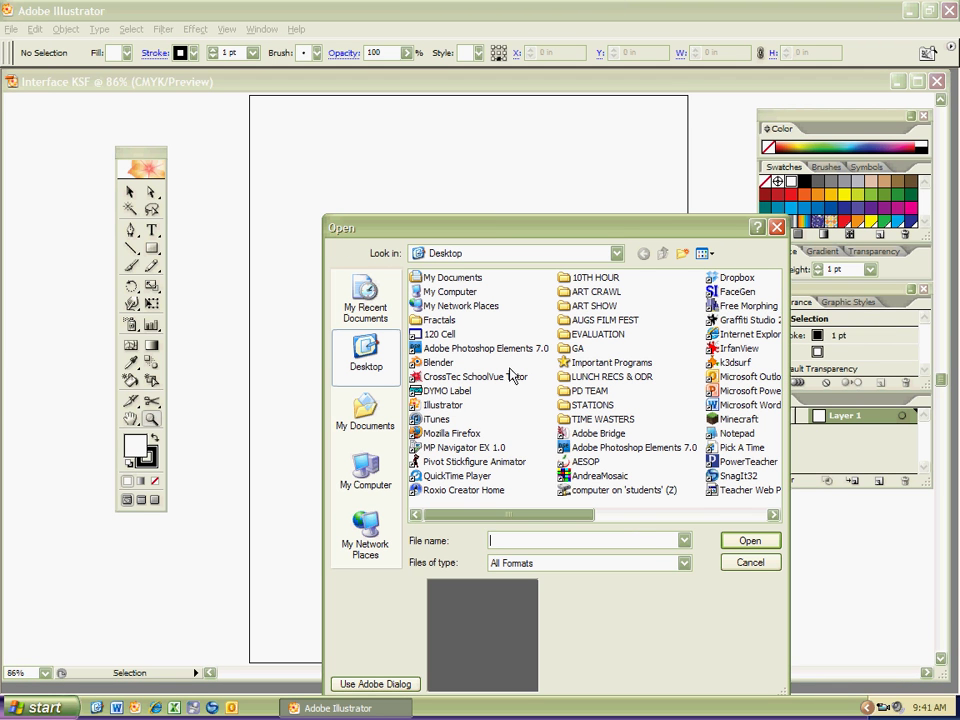
# Cancel the Open dialog without opening any file
pyautogui.click(750, 562)
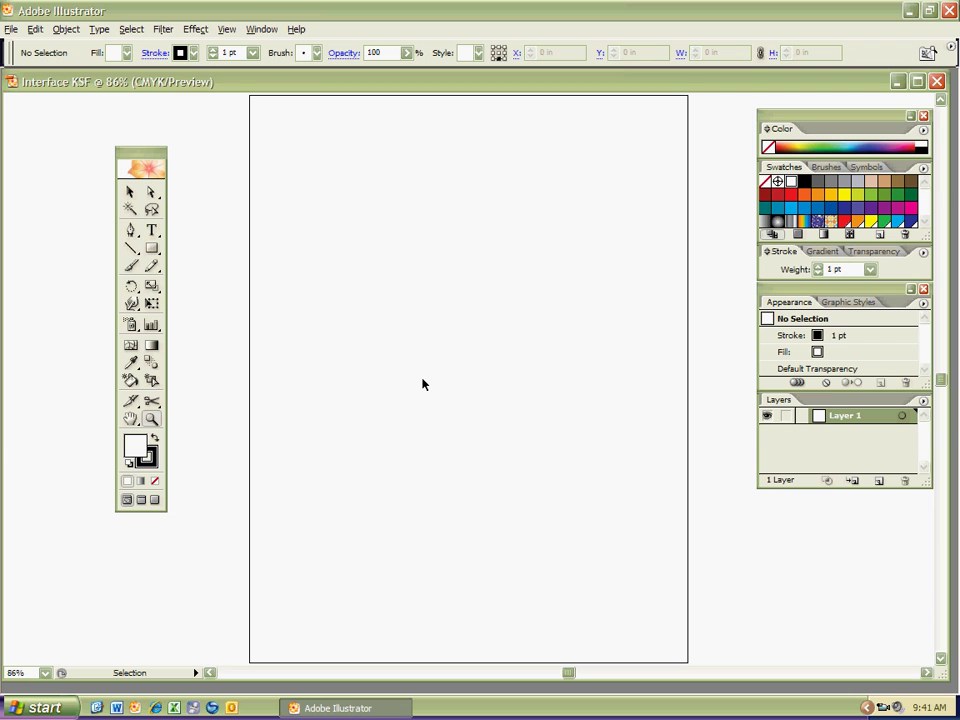
# Zoom the artboard out to 3.13%, in past 400%, then back, settling at 66.67%
pyautogui.hotkey('ctrl', '-')
pyautogui.hotkey('ctrl', '-')
pyautogui.hotkey('ctrl', '-')
pyautogui.hotkey('ctrl', '-')
pyautogui.hotkey('ctrl', '-')
pyautogui.hotkey('ctrl', '-')
pyautogui.hotkey('ctrl', '-')
pyautogui.hotkey('ctrl', '-')
pyautogui.hotkey('ctrl', '-')
pyautogui.hotkey('ctrl', '-')
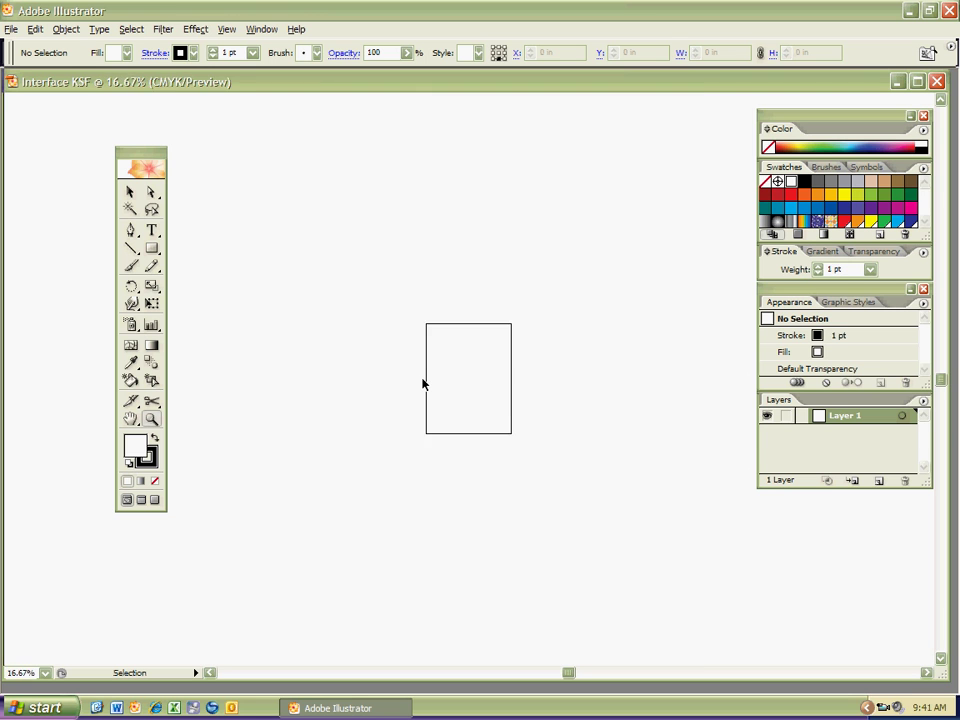
pyautogui.hotkey('ctrl', '+')
pyautogui.hotkey('ctrl', '+')
pyautogui.hotkey('ctrl', '+')
pyautogui.hotkey('ctrl', '+')
pyautogui.hotkey('ctrl', '+')
pyautogui.hotkey('ctrl', '+')
pyautogui.hotkey('ctrl', '+')
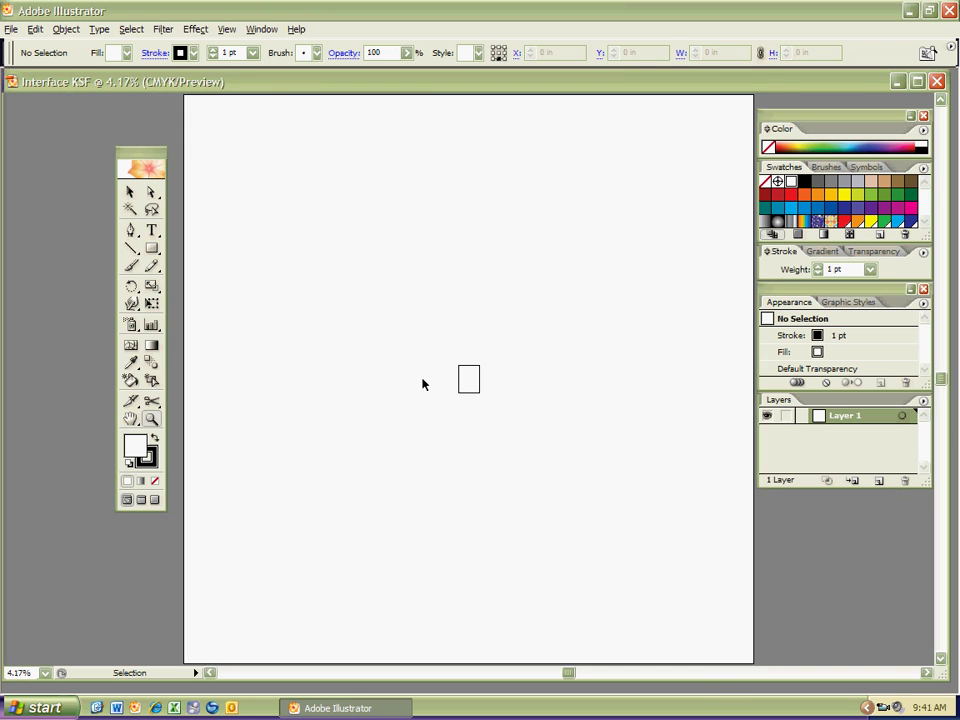
pyautogui.hotkey('ctrl', '+')
pyautogui.hotkey('ctrl', '+')
pyautogui.hotkey('ctrl', '+')
pyautogui.hotkey('ctrl', '+')
pyautogui.hotkey('ctrl', '+')
pyautogui.hotkey('ctrl', '+')
pyautogui.hotkey('ctrl', '+')
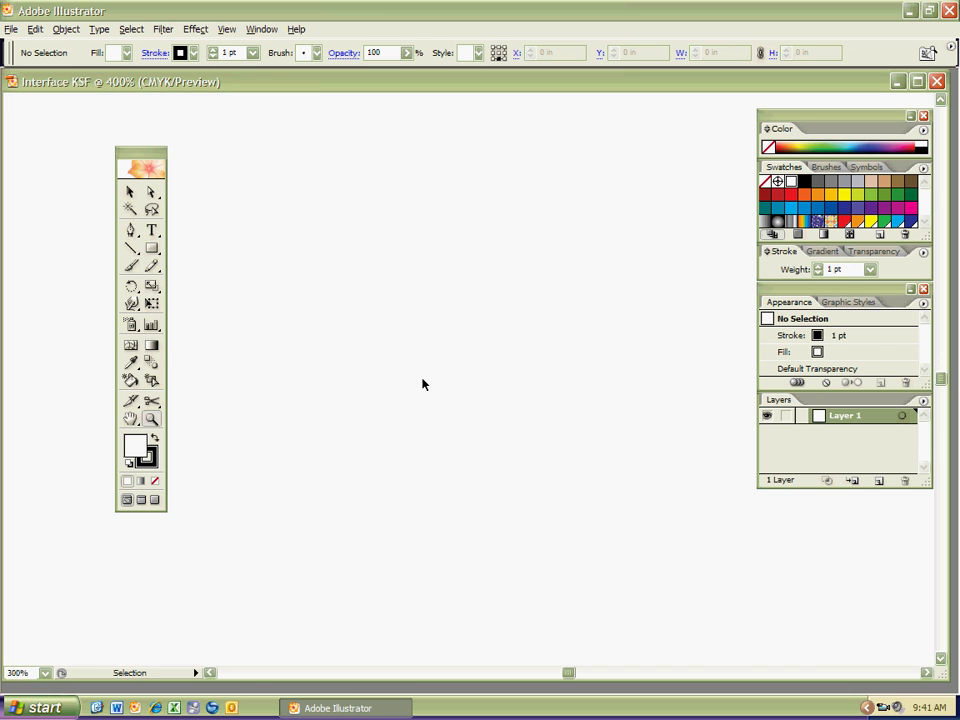
pyautogui.hotkey('ctrl', '-')
pyautogui.hotkey('ctrl', '-')
pyautogui.hotkey('ctrl', '-')
pyautogui.hotkey('ctrl', '-')
pyautogui.hotkey('ctrl', '-')
pyautogui.hotkey('ctrl', '-')
pyautogui.hotkey('ctrl', '-')
pyautogui.hotkey('ctrl', '-')
pyautogui.hotkey('ctrl', '-')
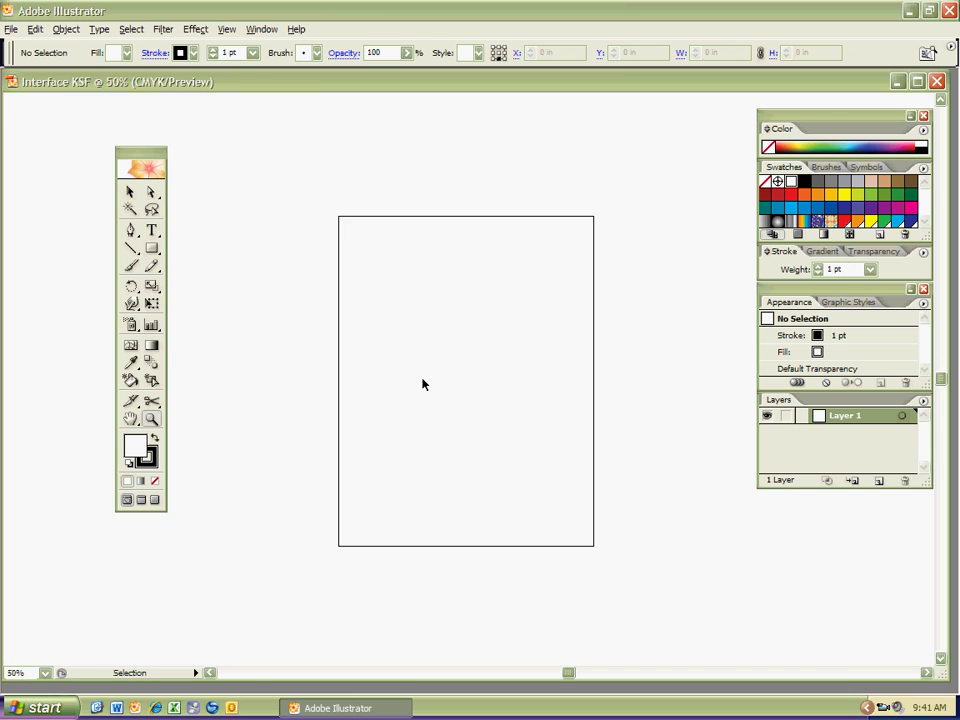
pyautogui.hotkey('ctrl', '+')
pyautogui.hotkey('ctrl', '+')
pyautogui.hotkey('ctrl', '+')
pyautogui.hotkey('ctrl', '+')
pyautogui.hotkey('ctrl', '+')
pyautogui.hotkey('ctrl', '-')
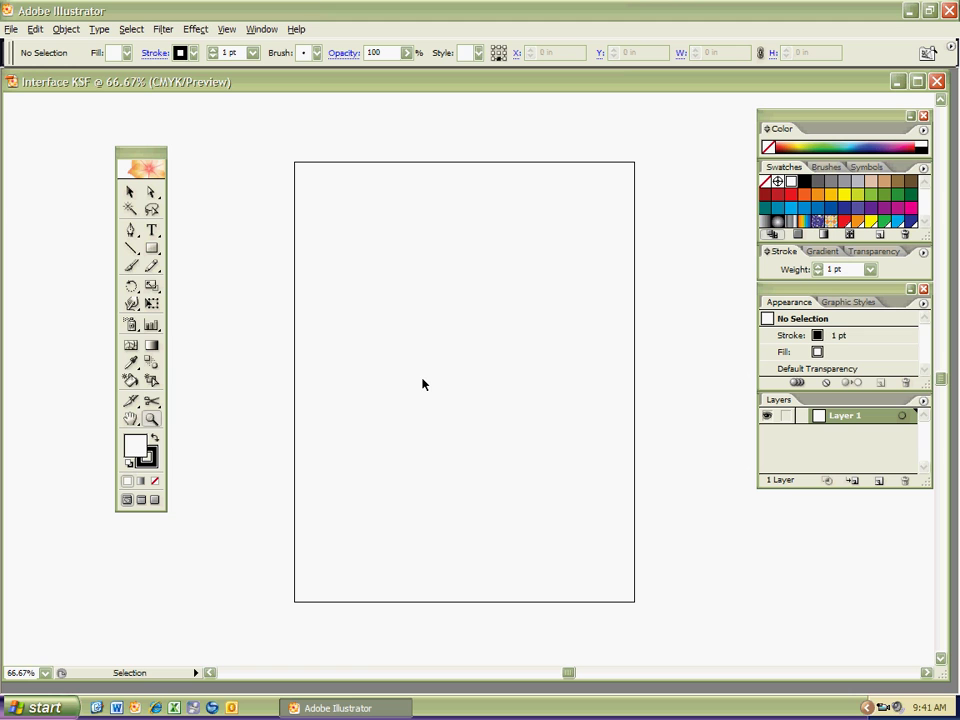
pyautogui.press('z')
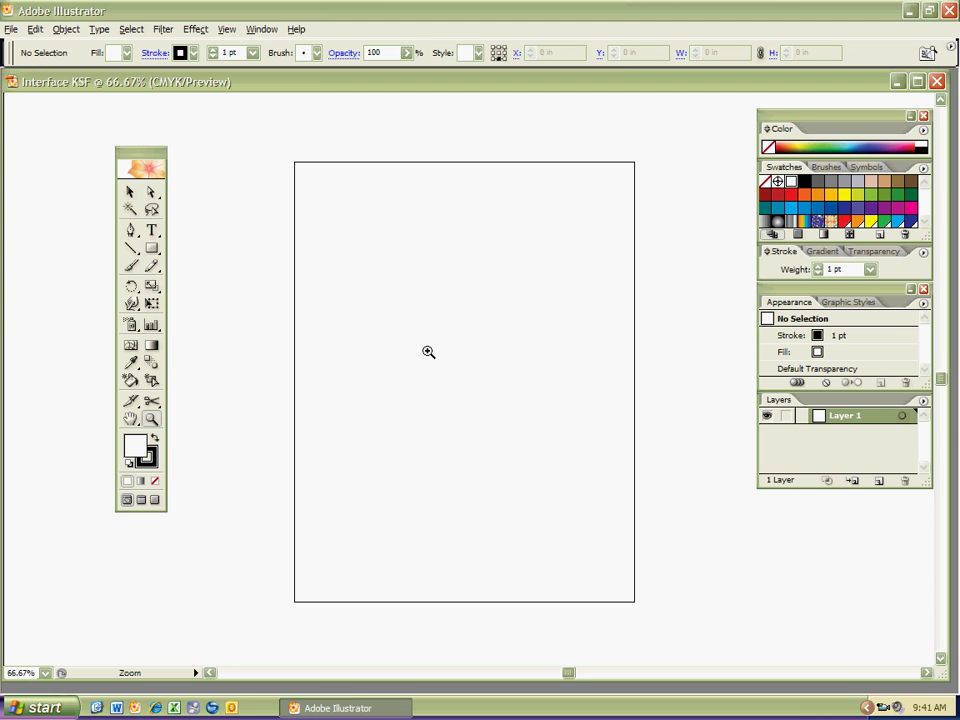
# Set the zoom to 3.13%, then 6400%, from the status-bar preset zoom list
pyautogui.click(45, 674)
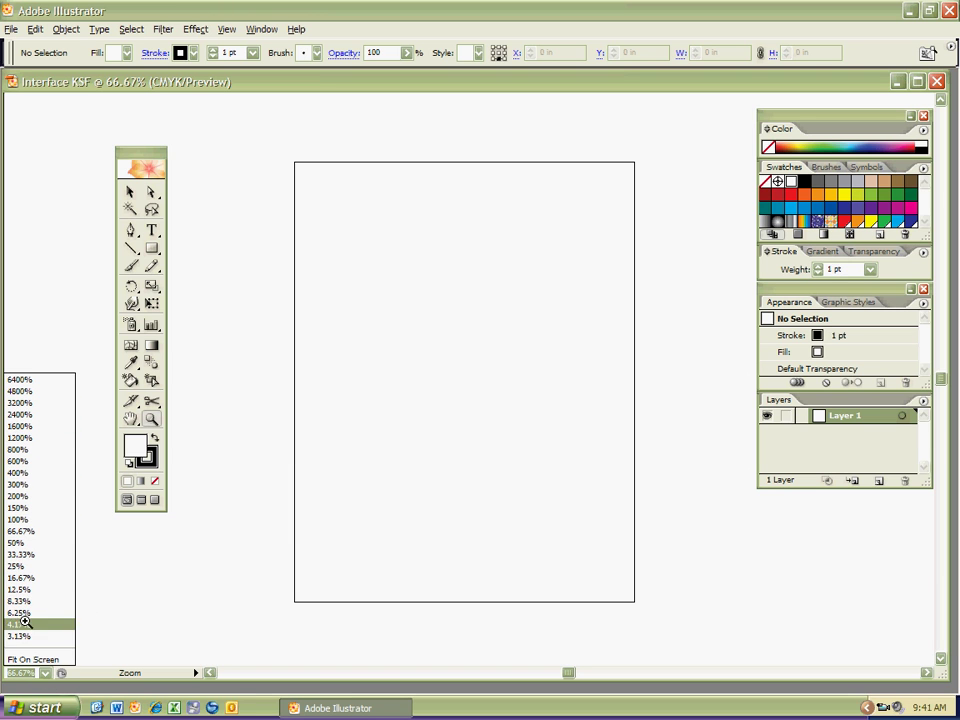
pyautogui.click(18, 636)
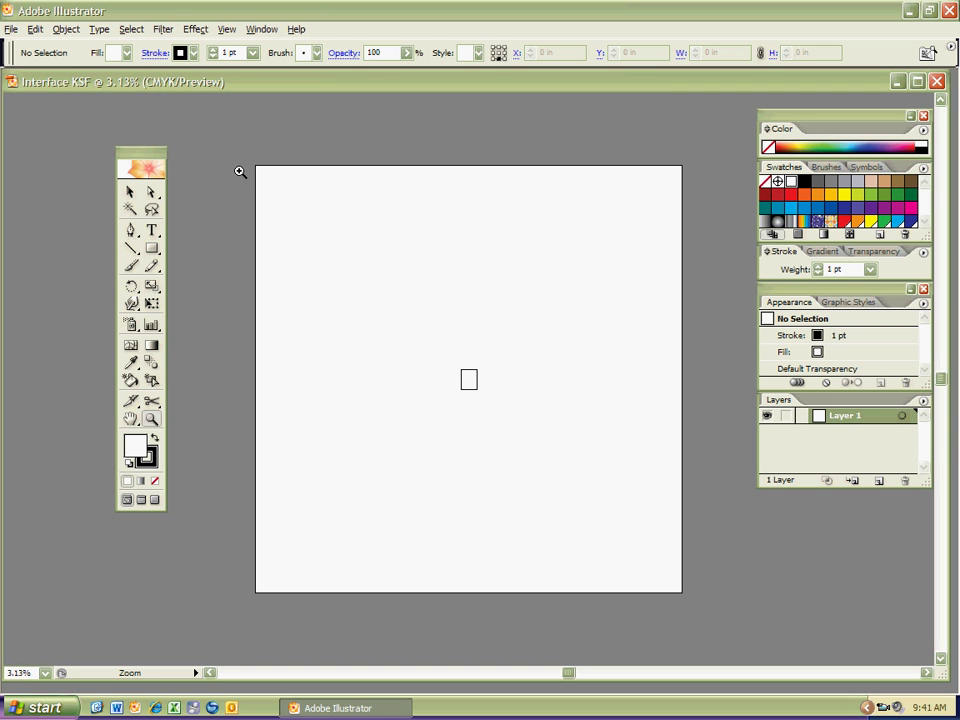
pyautogui.click(45, 673)
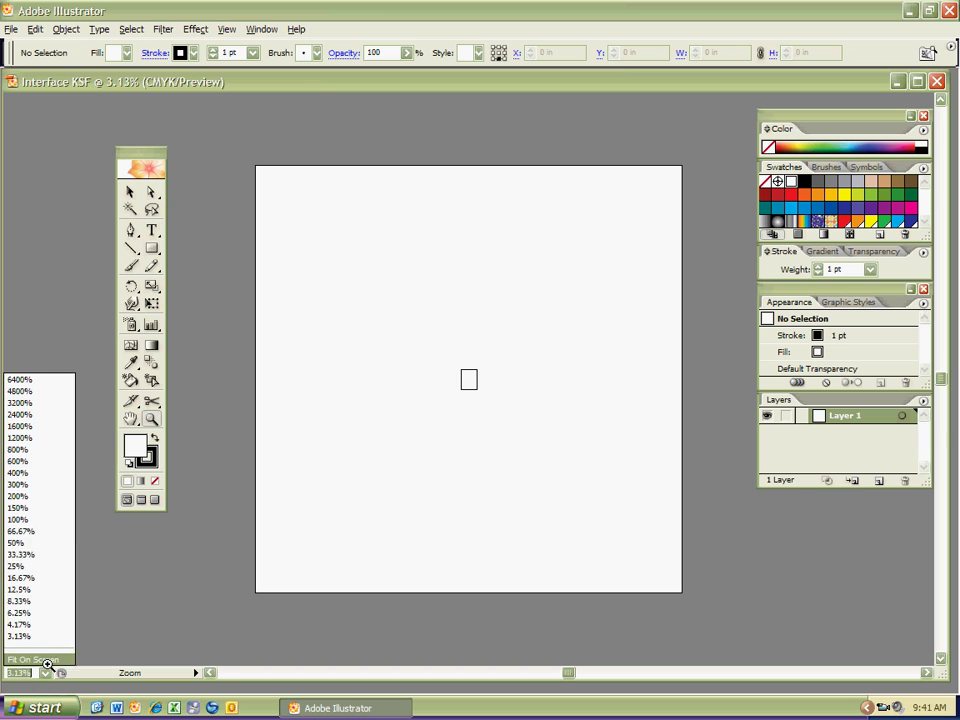
pyautogui.click(17, 381)
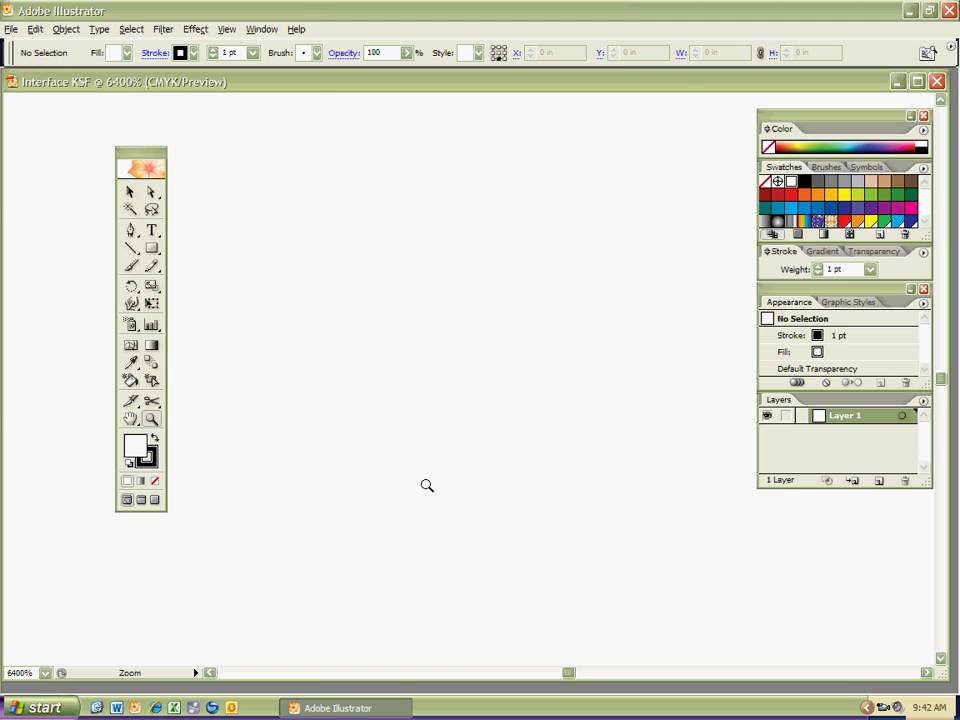
# Fit the artboard in the window, then zoom in to 300% and 1200% with Ctrl++
pyautogui.hotkey('ctrl', '0')
pyautogui.press('z')
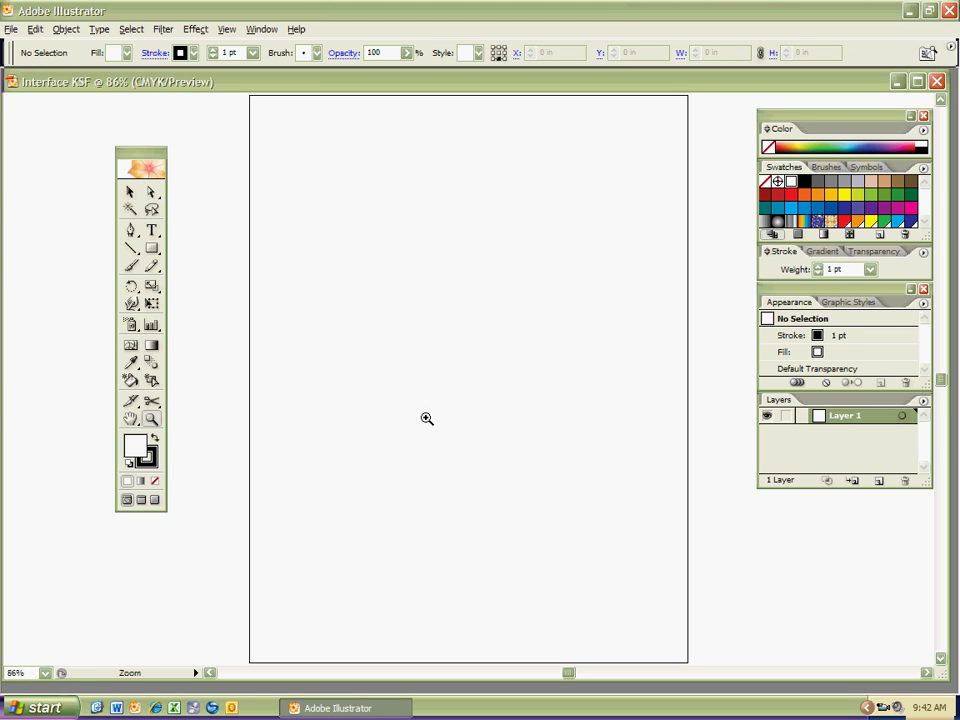
pyautogui.hotkey('ctrl', '+')
pyautogui.hotkey('ctrl', '+')
pyautogui.hotkey('ctrl', '+')
pyautogui.hotkey('ctrl', '+')
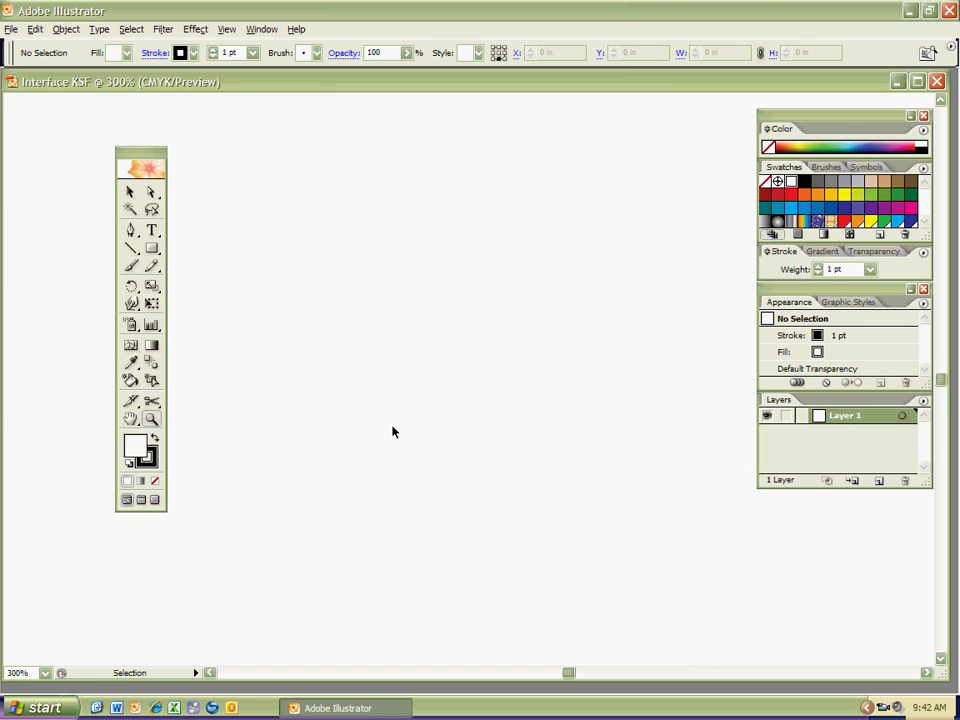
pyautogui.hotkey('ctrl', '+')
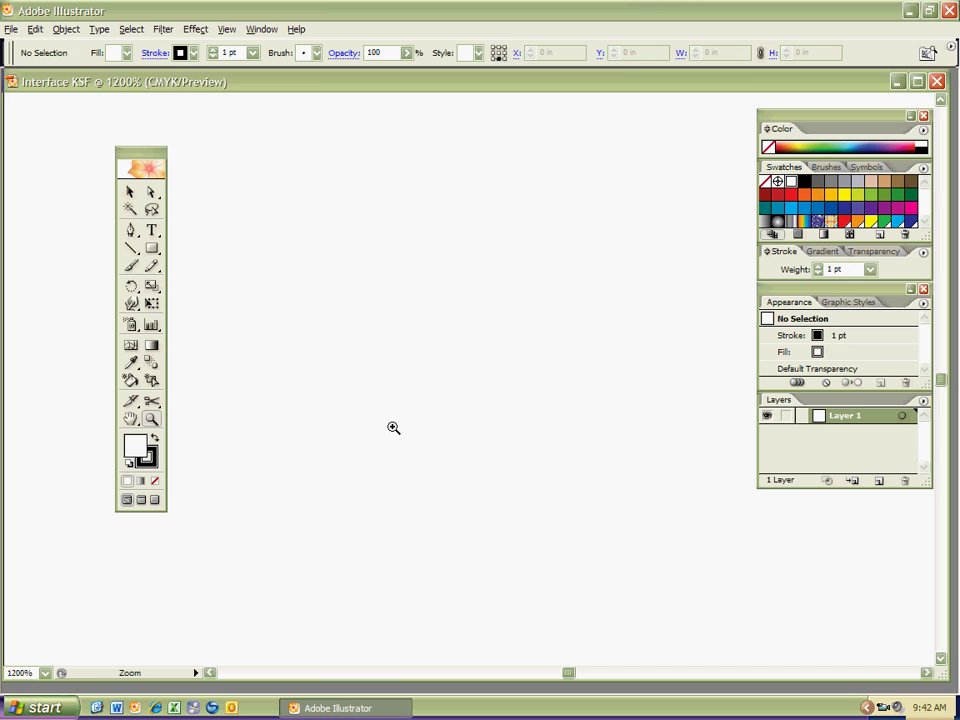
# Choose Fit On Screen, then 100% actual size, from the preset zoom list
pyautogui.click(46, 674)
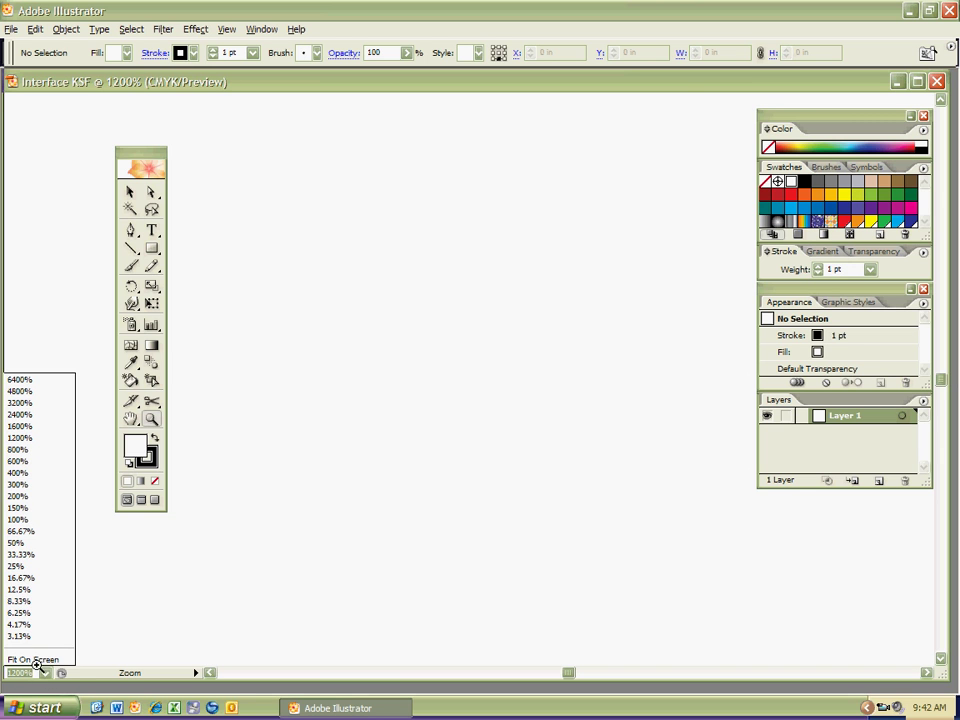
pyautogui.click(36, 661)
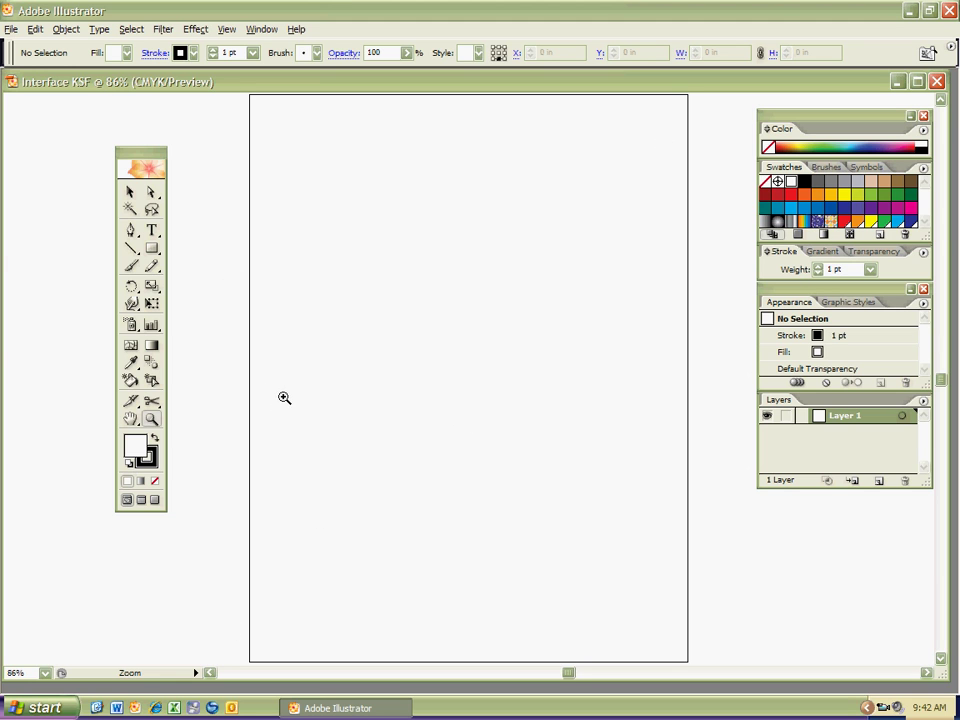
pyautogui.click(46, 673)
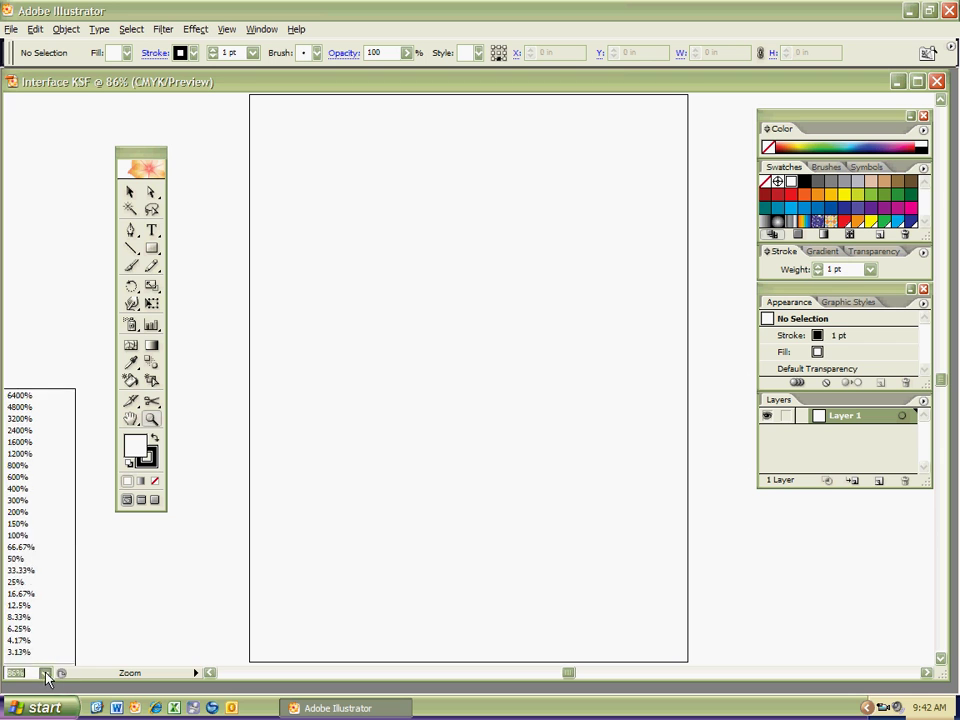
pyautogui.click(32, 538)
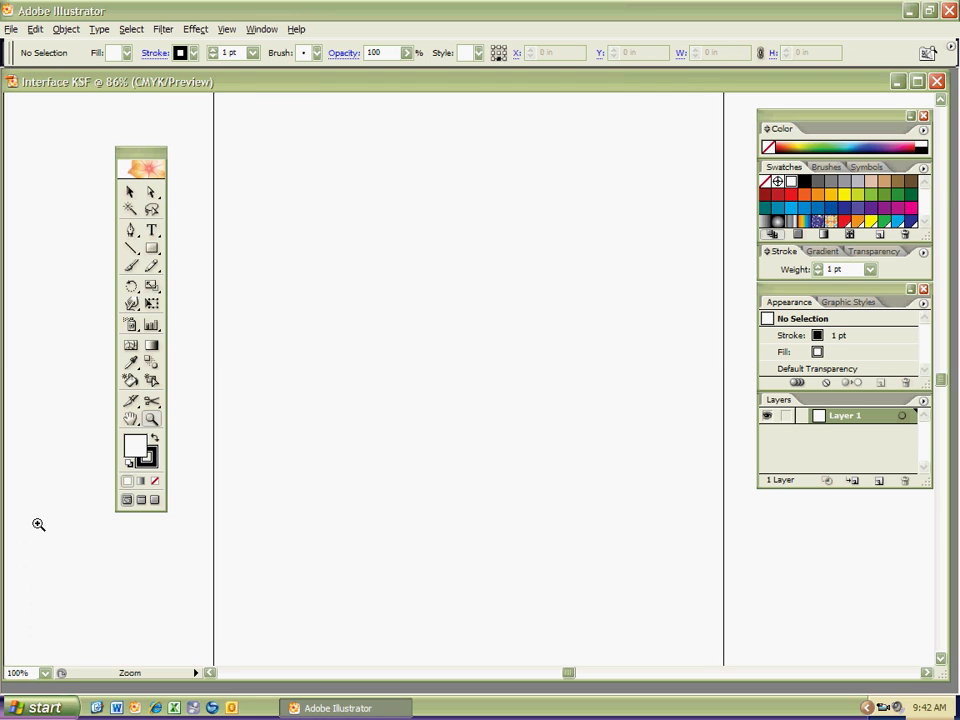
# Zoom the page in to 200%, then out step by step to 50% showing the whole artboard
pyautogui.click(46, 673)
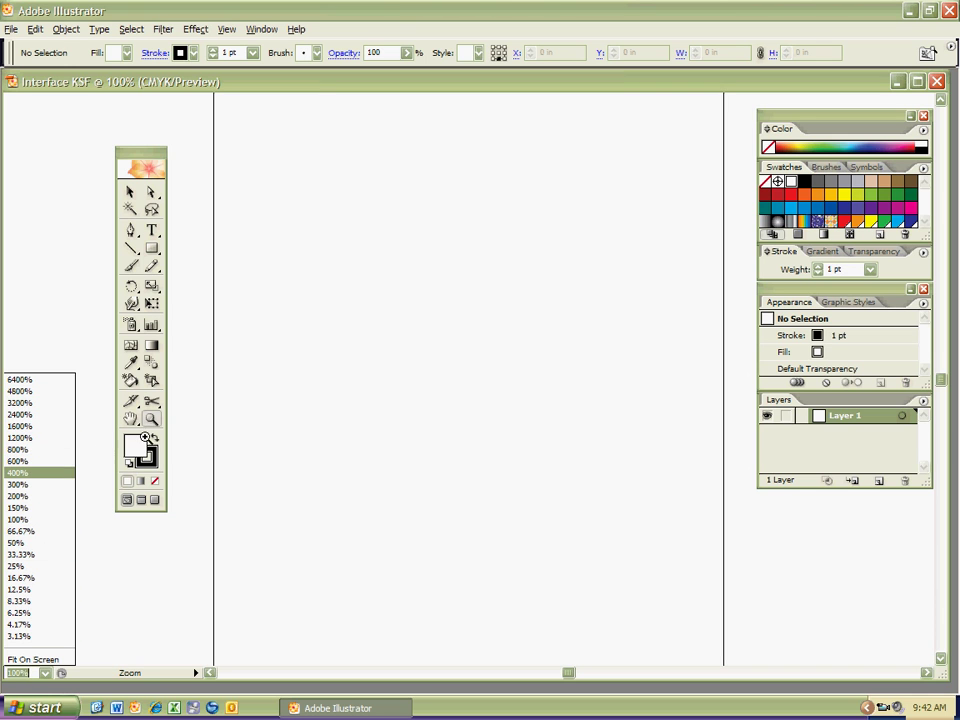
pyautogui.click(439, 439)
pyautogui.click(455, 413)
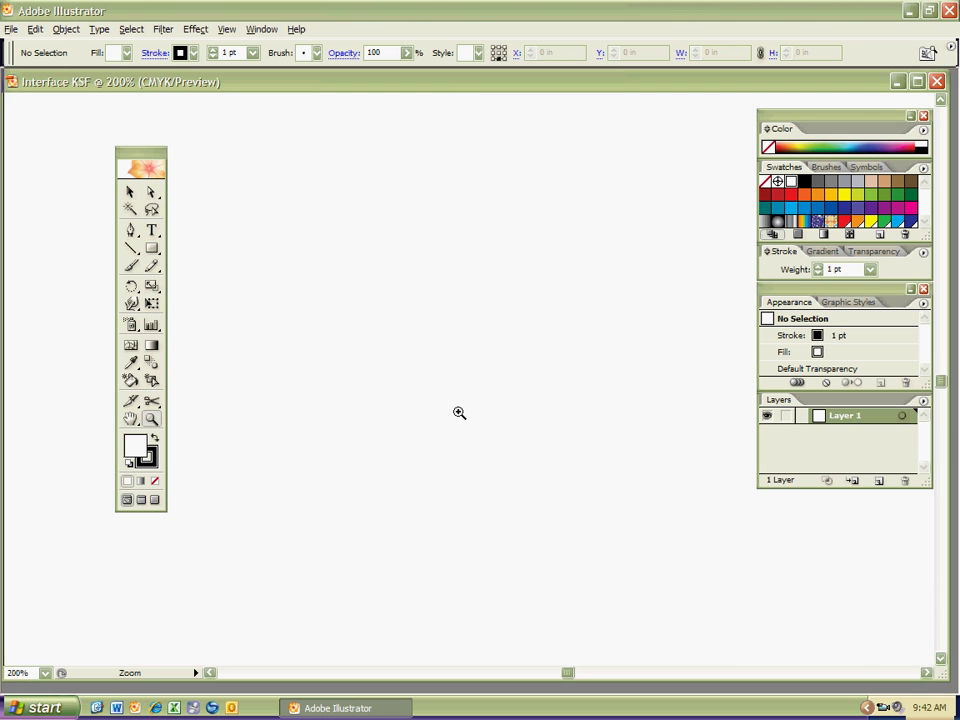
pyautogui.keyDown('alt'); pyautogui.click(455, 419); pyautogui.keyUp('alt')
pyautogui.keyDown('alt'); pyautogui.click(458, 417); pyautogui.keyUp('alt')
pyautogui.keyDown('alt'); pyautogui.click(460, 416); pyautogui.keyUp('alt')
pyautogui.keyDown('alt'); pyautogui.click(462, 415); pyautogui.keyUp('alt')
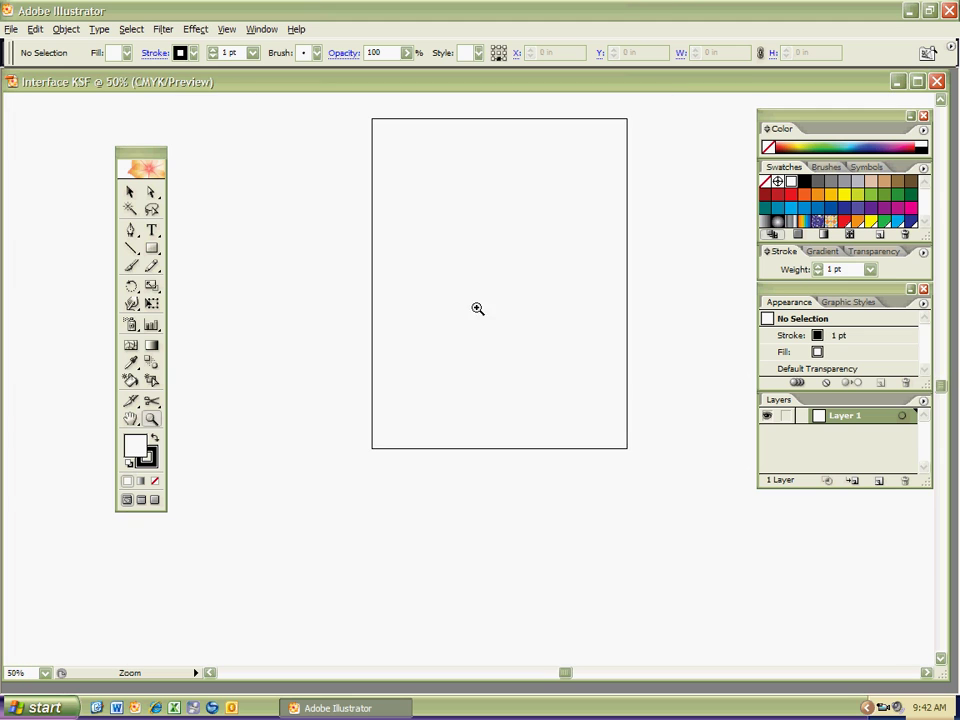